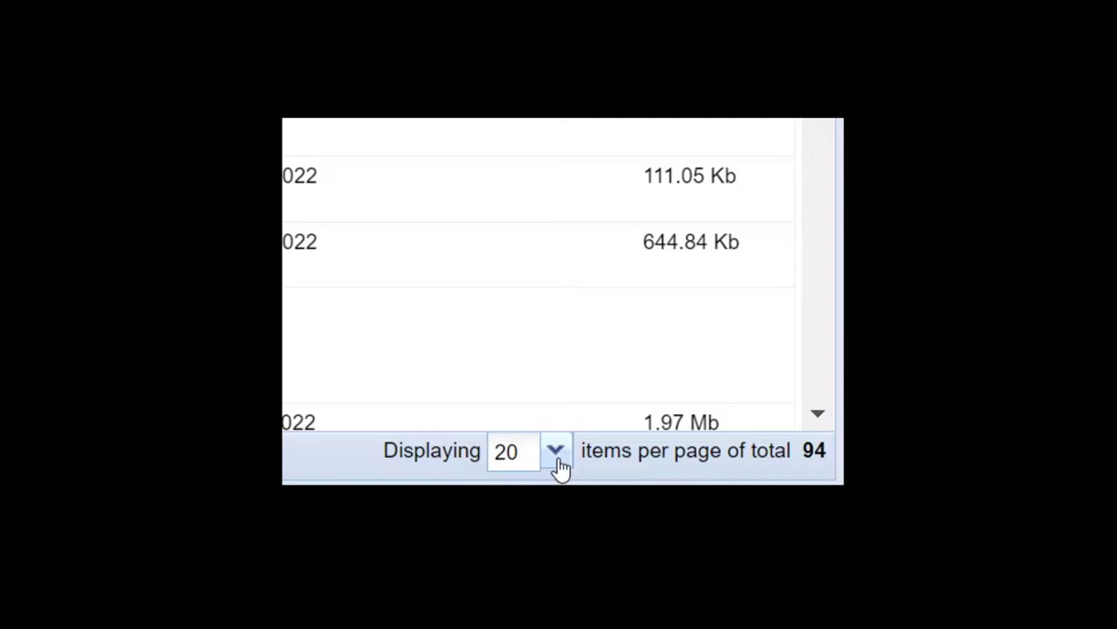
Set the results grid to 100 items per page so all 94 results show at once
click(557, 452)
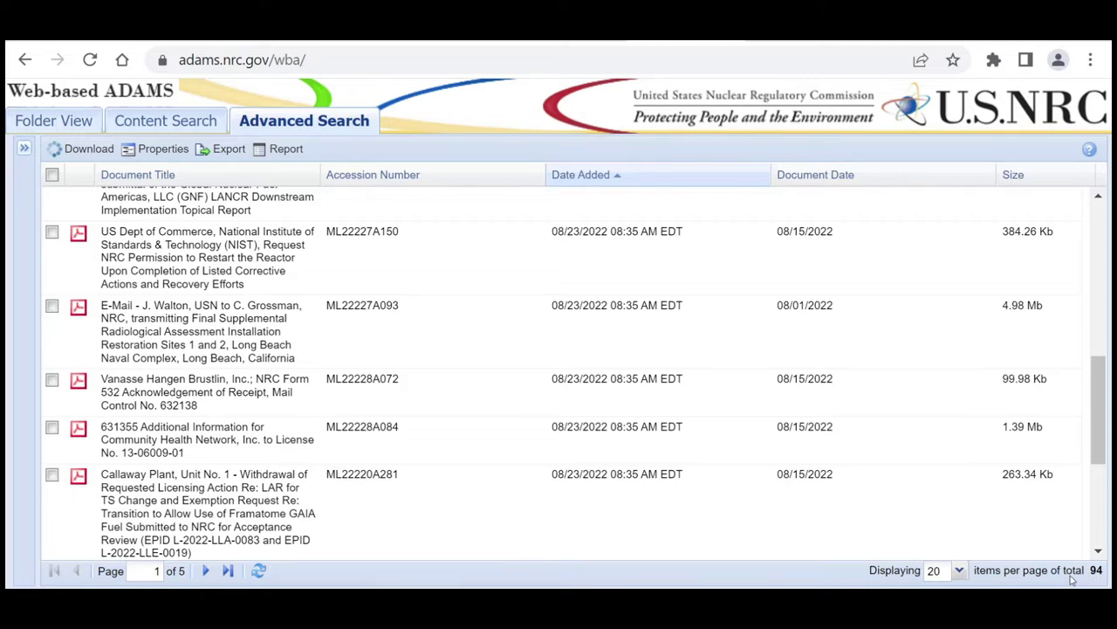
click(959, 571)
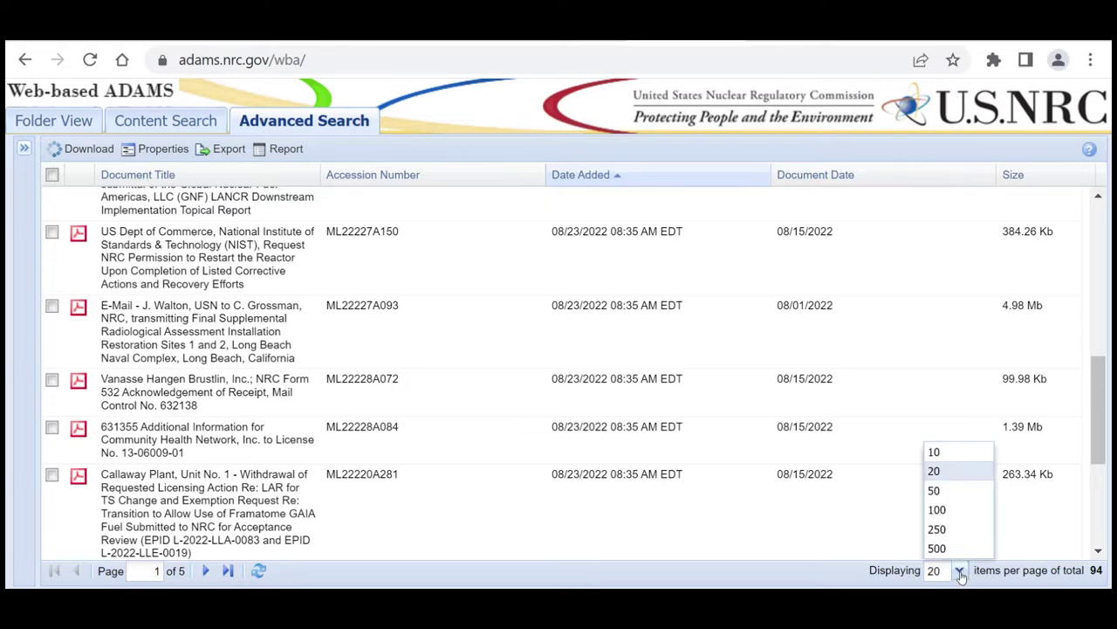
click(961, 512)
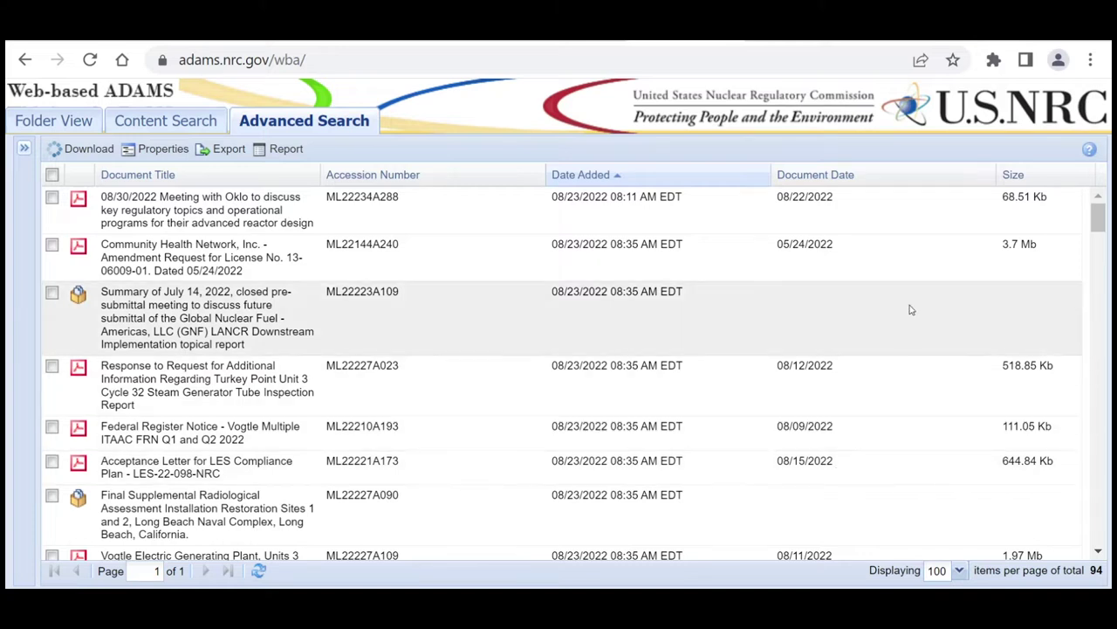
mouse_move(882, 174)
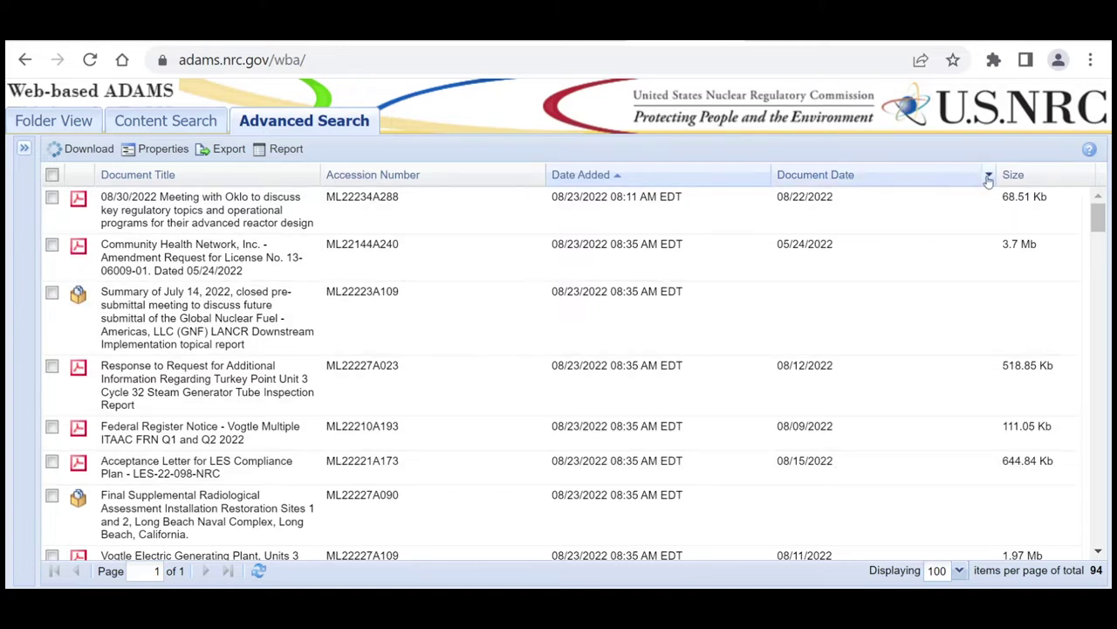
click(989, 176)
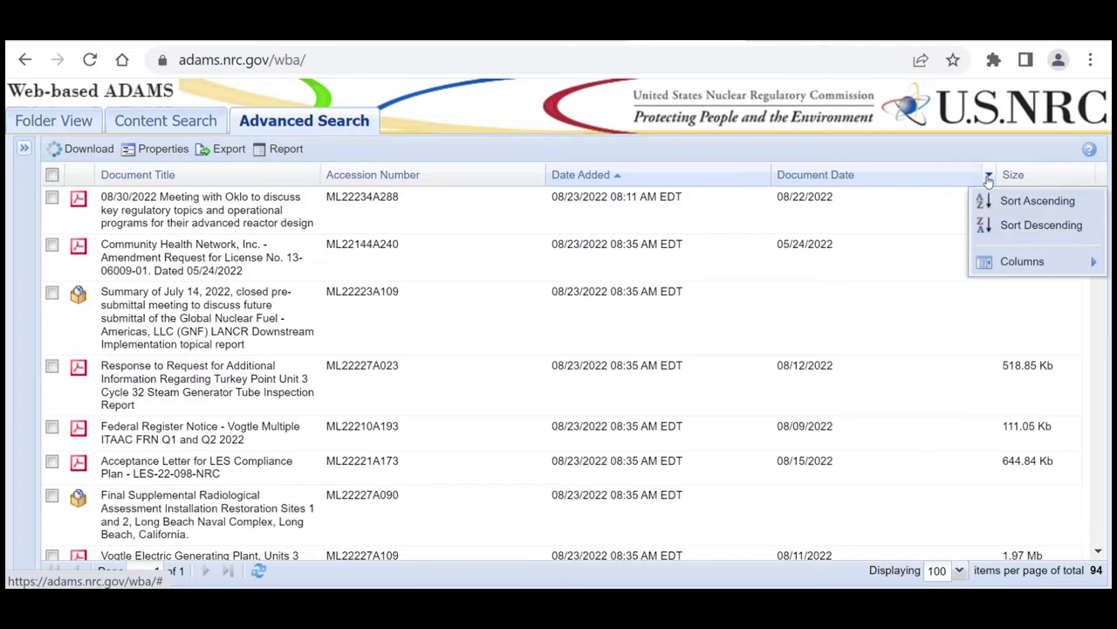
mouse_move(1024, 262)
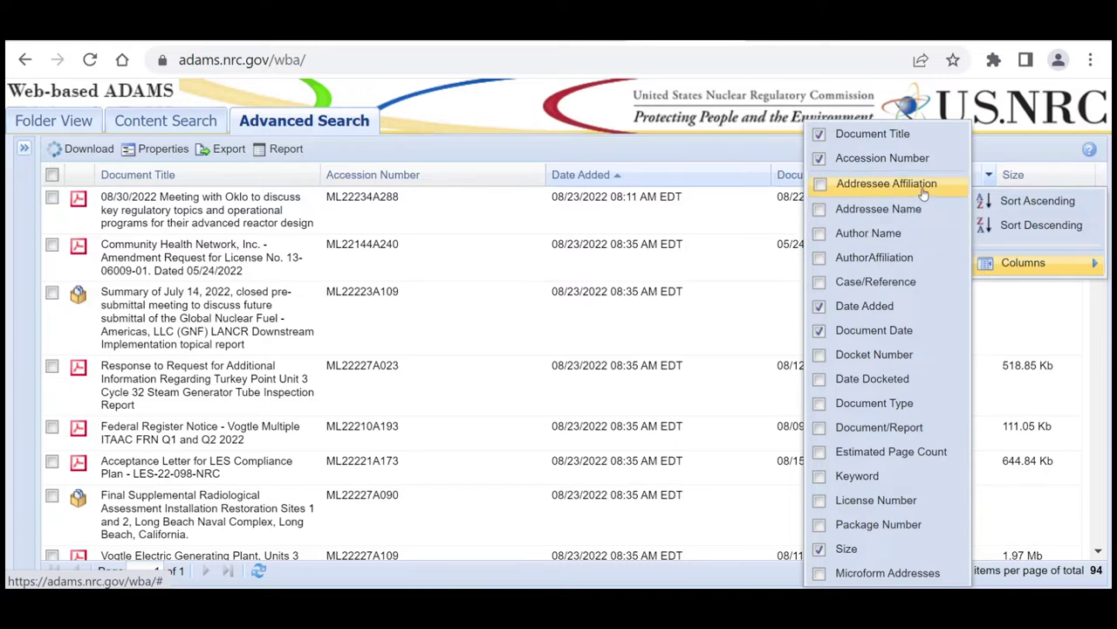
click(1053, 150)
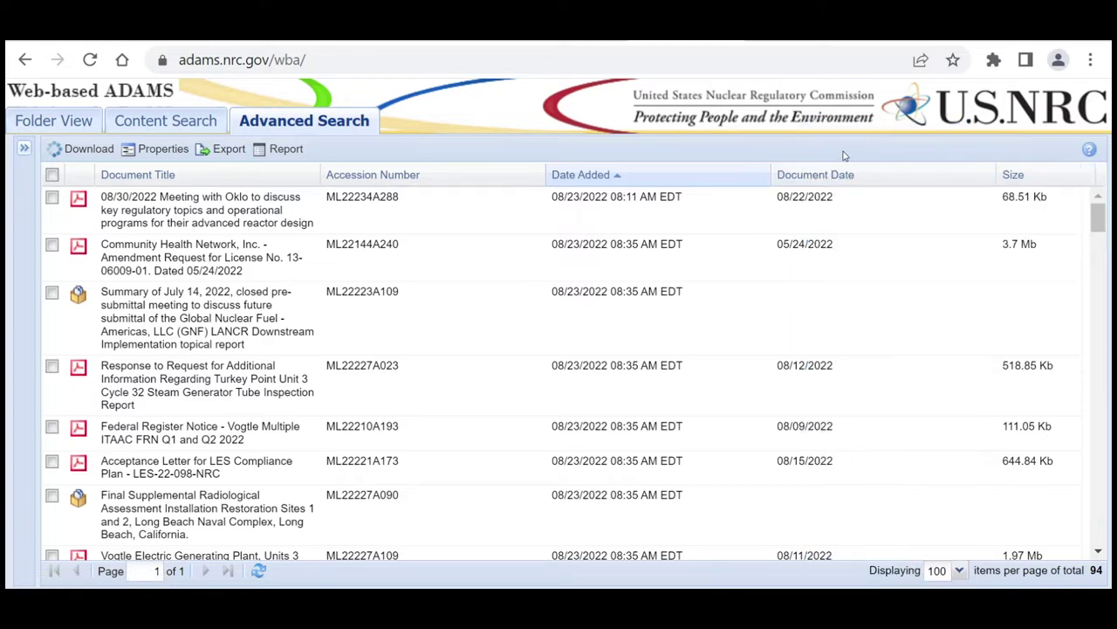
click(763, 177)
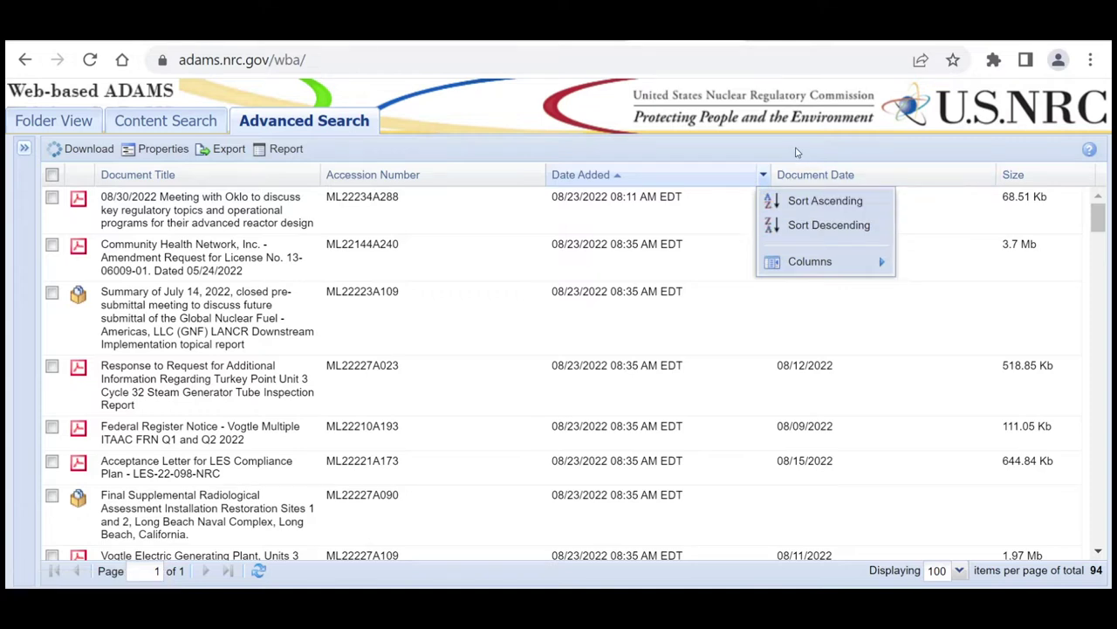
click(796, 153)
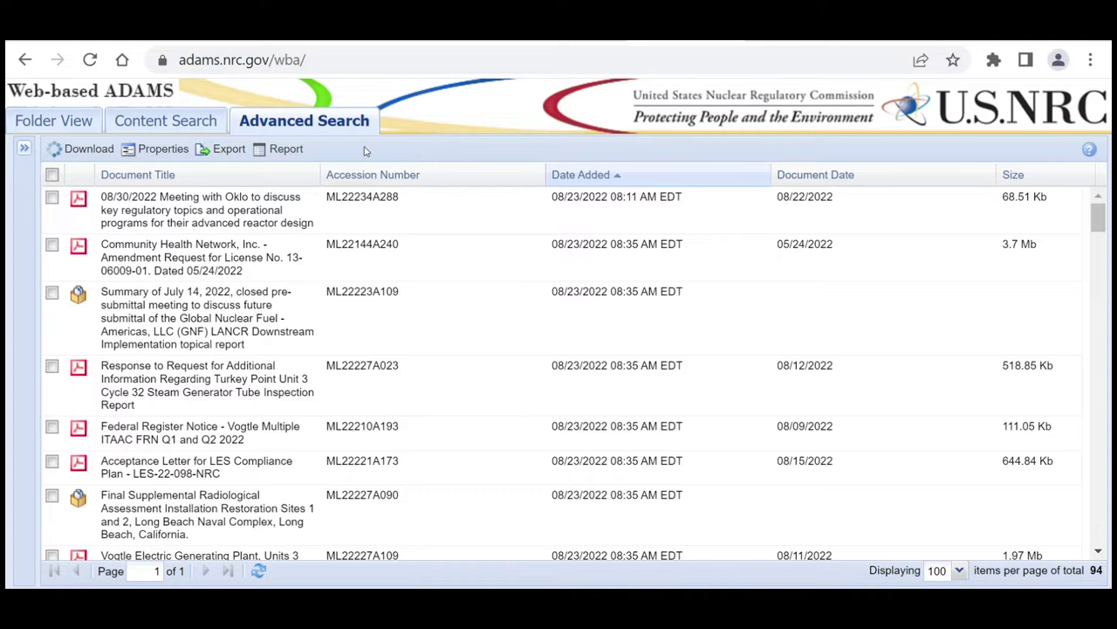
Tick three document rows, then the header checkbox to select all 94 results
click(52, 246)
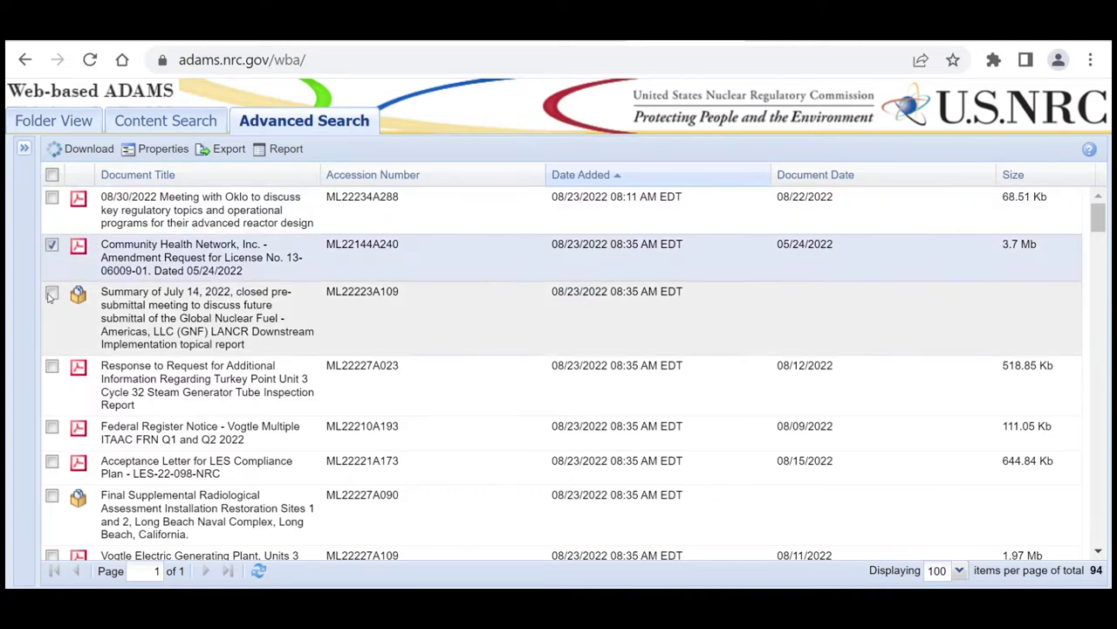
click(51, 295)
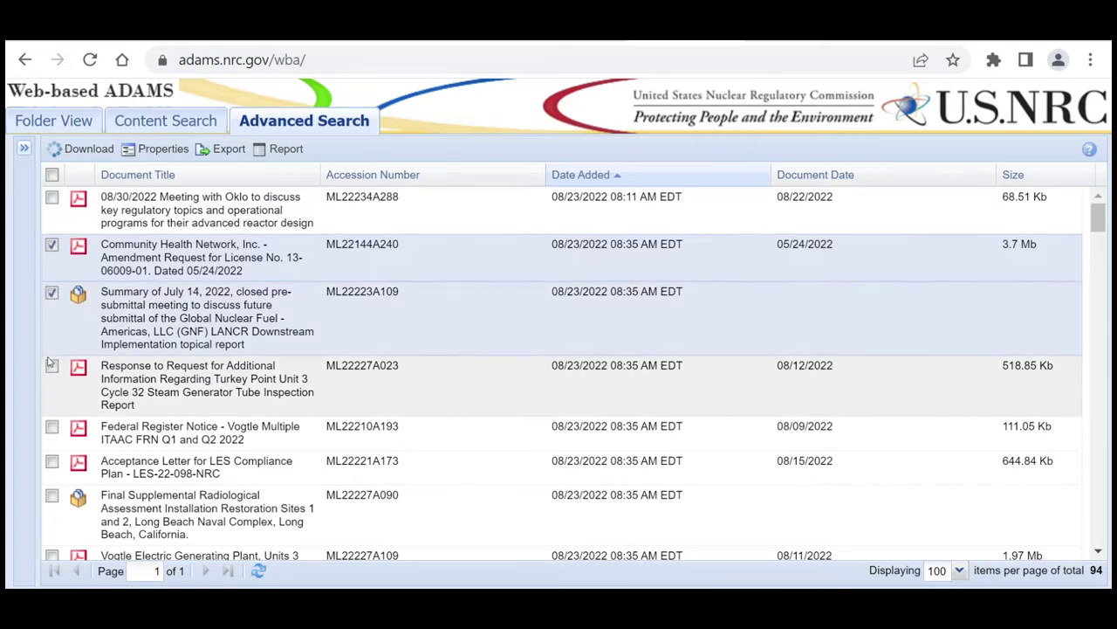
click(51, 368)
click(53, 175)
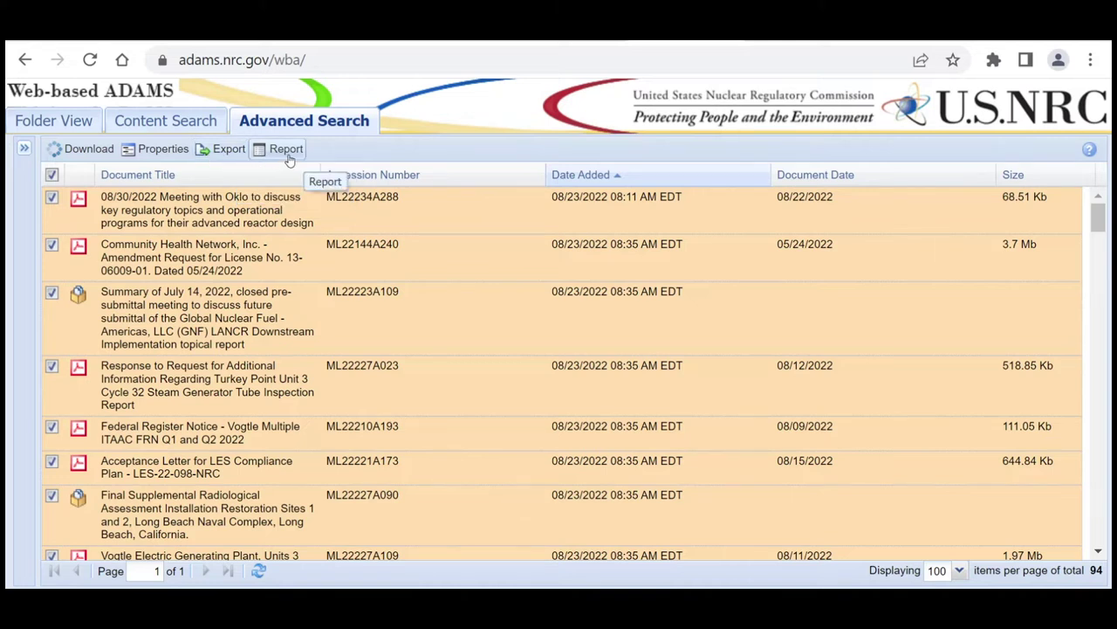
click(227, 154)
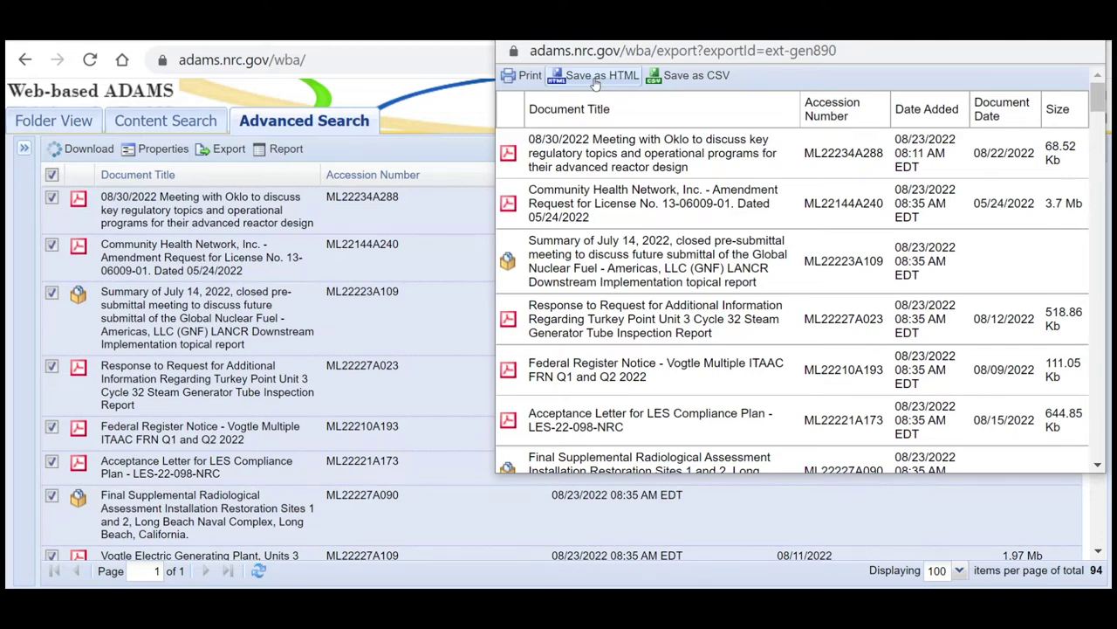
click(384, 157)
In the Report dialog, switch the report type from LEGACY Custom to PARS SkimRpt
click(288, 151)
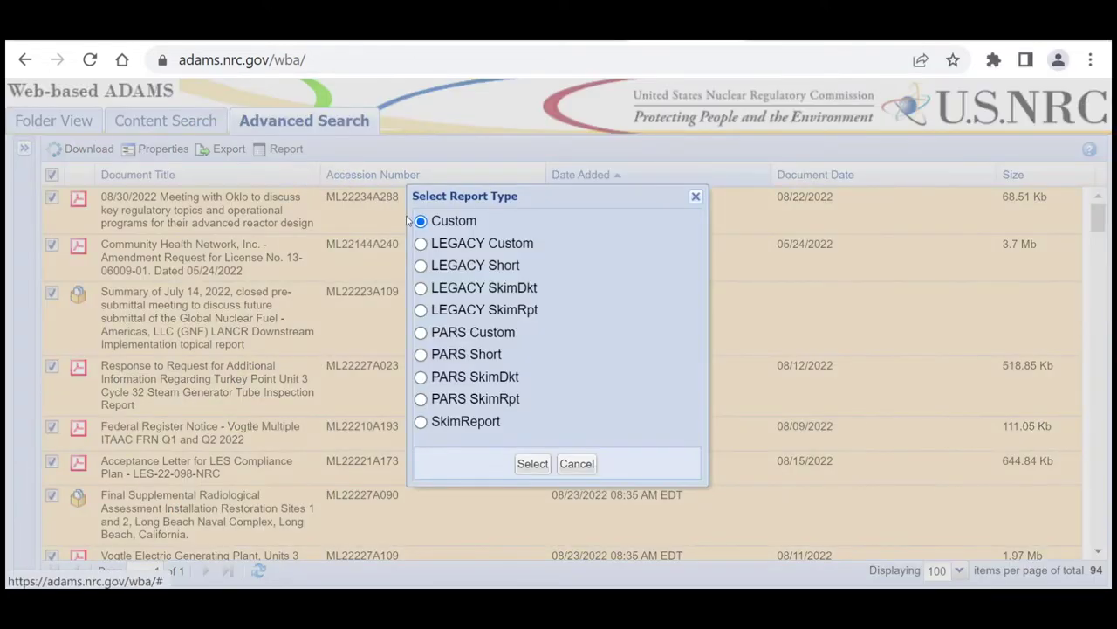
click(421, 244)
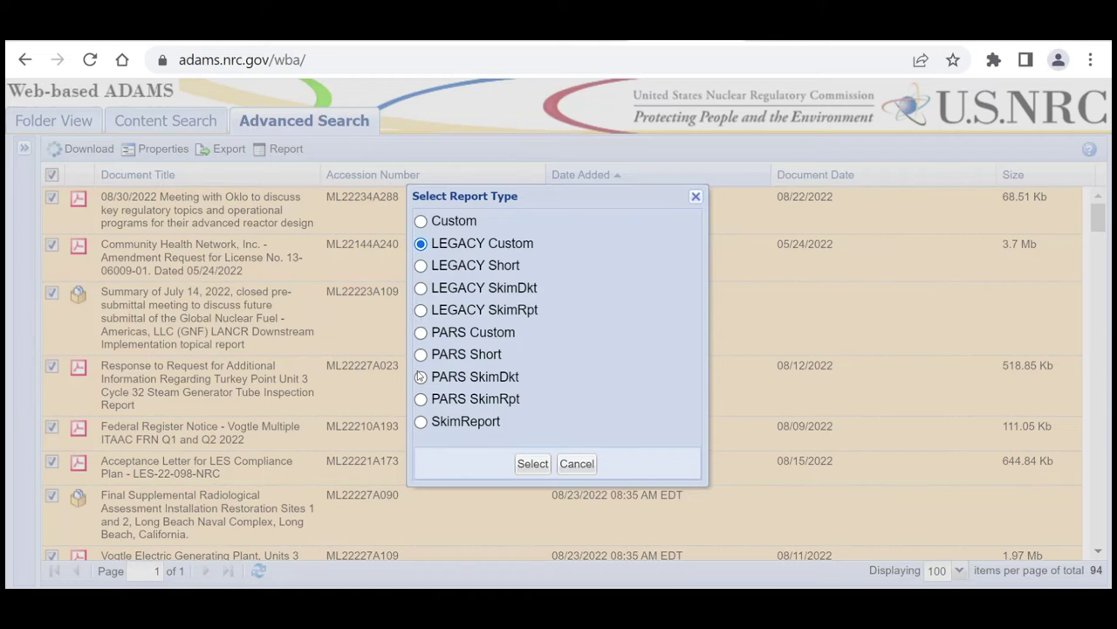
click(421, 399)
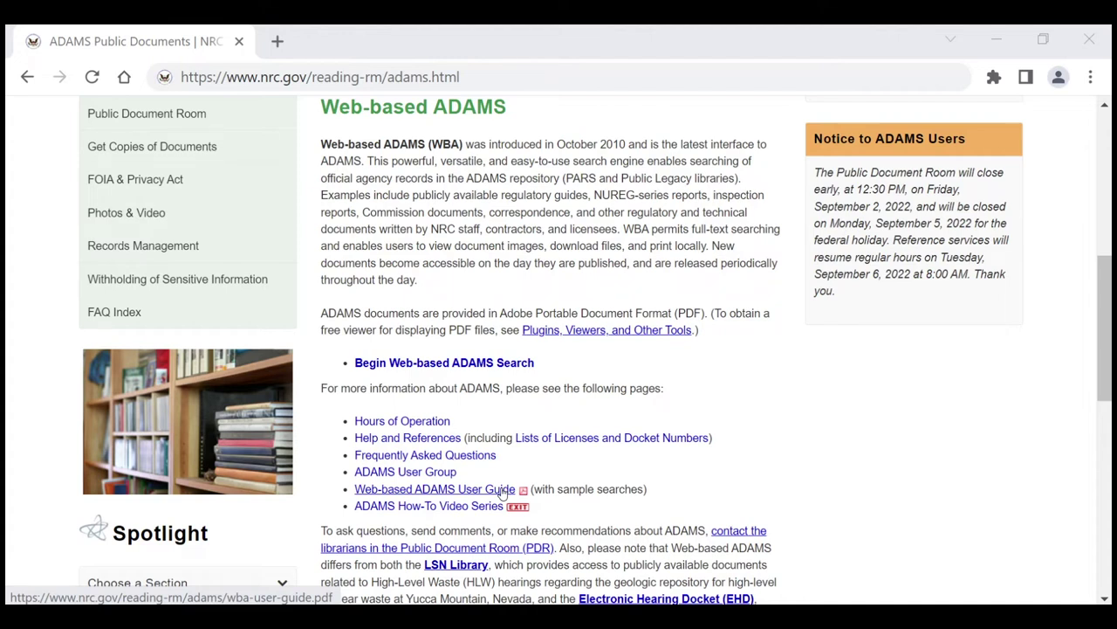
click(478, 76)
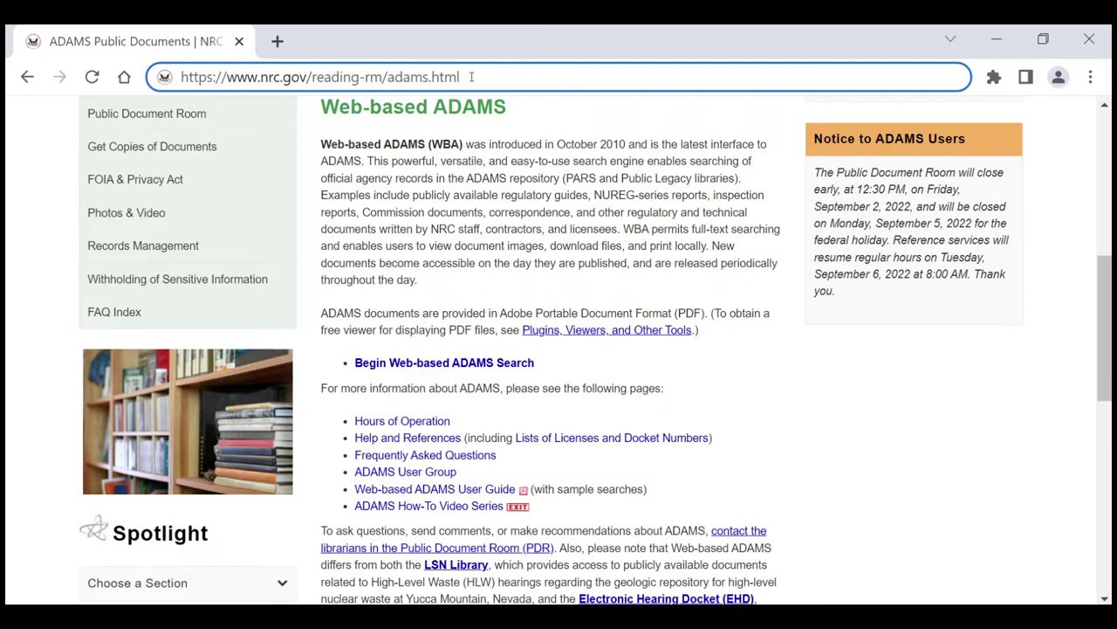
drag(472, 77, 178, 80)
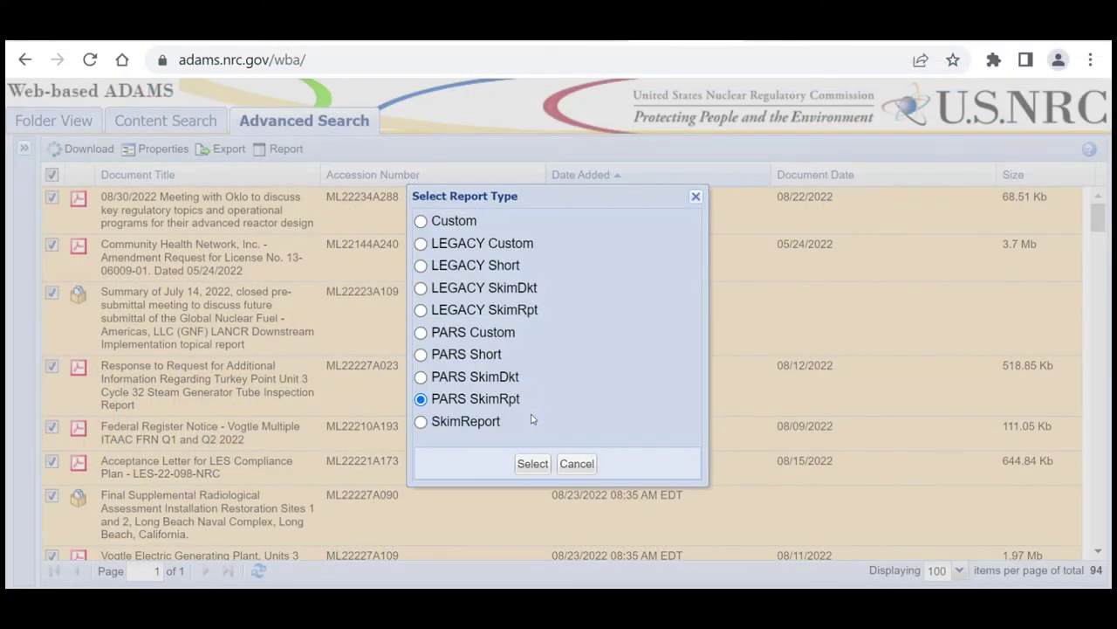
Generate the PARS SkimRpt report and check its Print and Save as context options
click(533, 464)
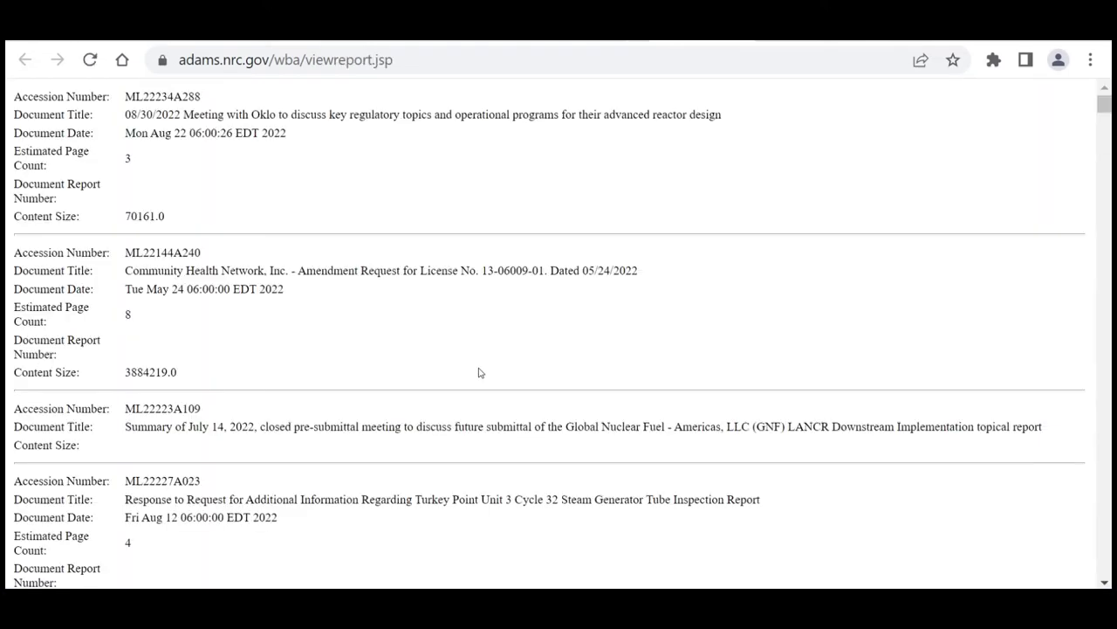
right_click(469, 351)
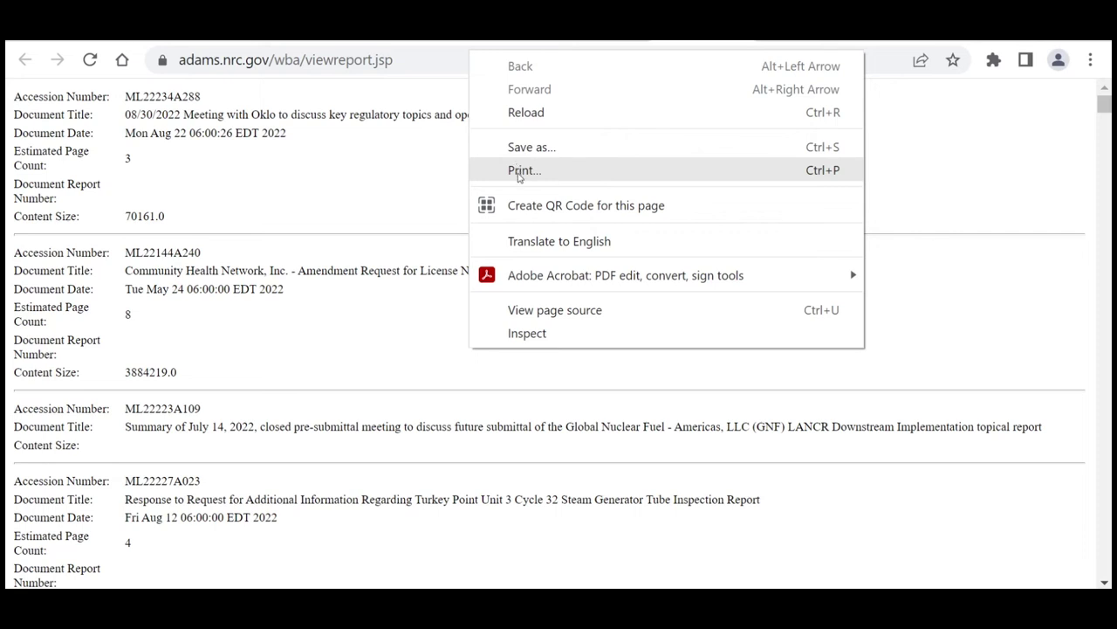
click(426, 172)
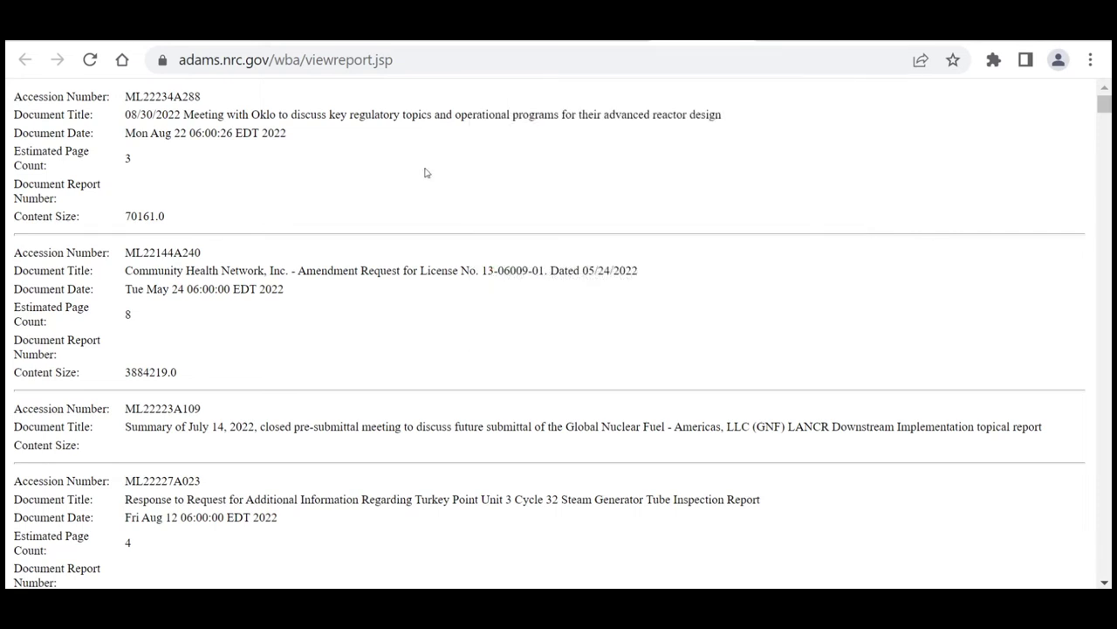